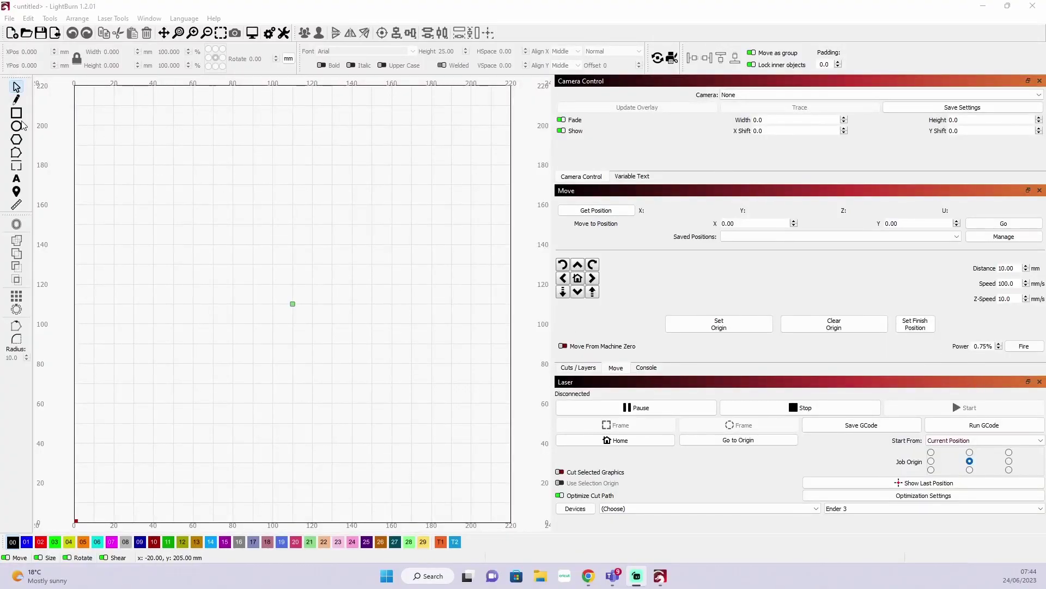
Draw a rectangle on the work area and select it
click(16, 116)
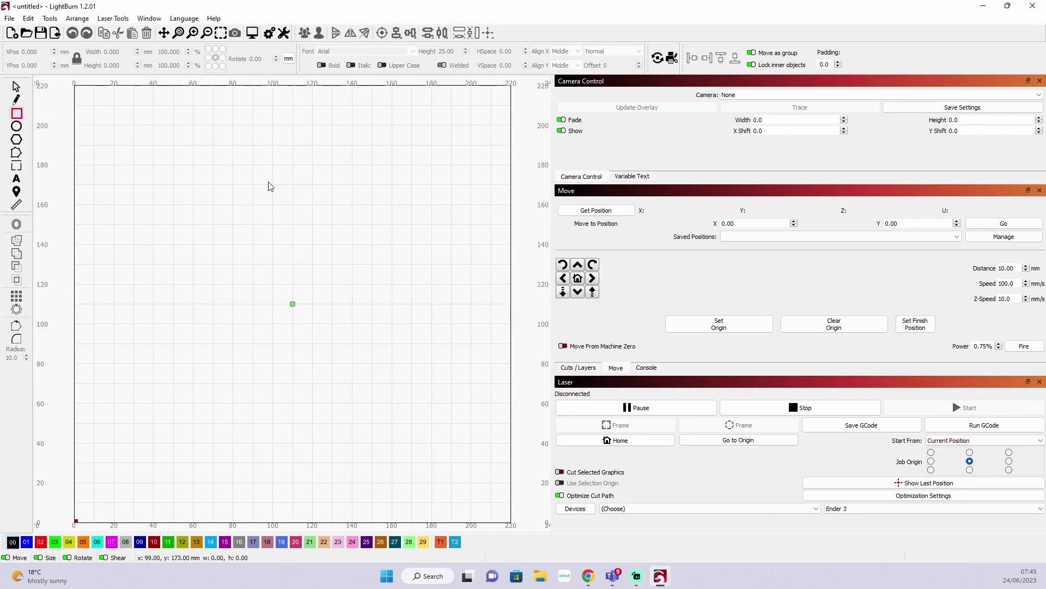
drag(208, 178, 370, 314)
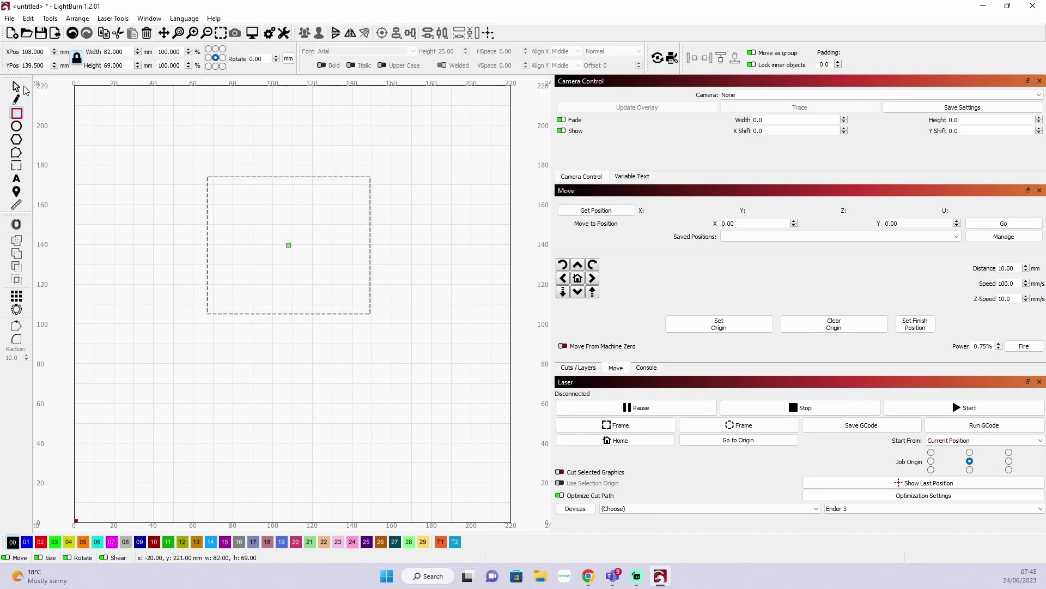
click(251, 182)
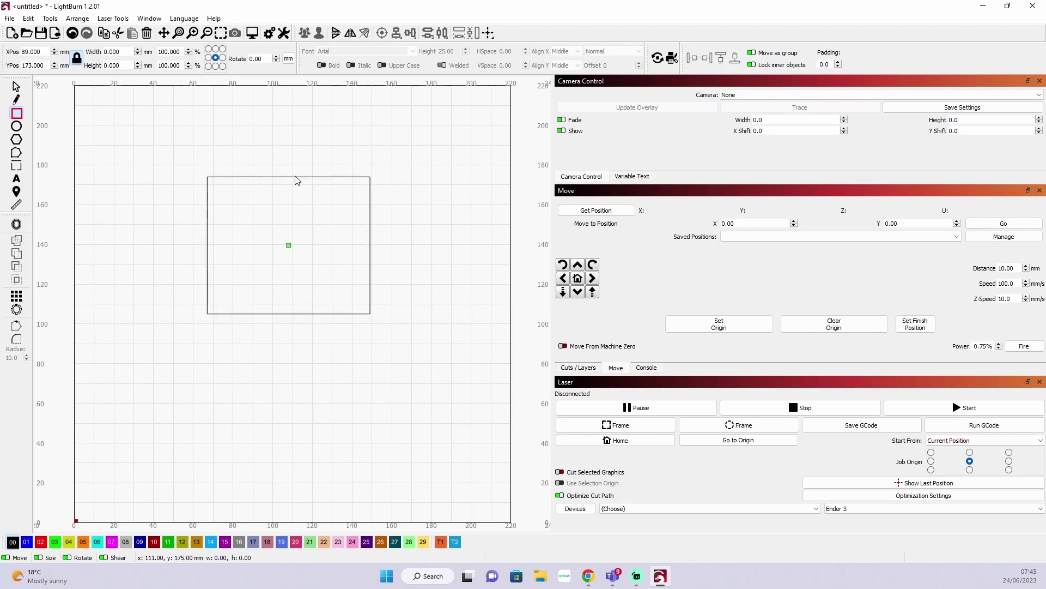
drag(283, 178, 280, 178)
click(16, 86)
click(323, 183)
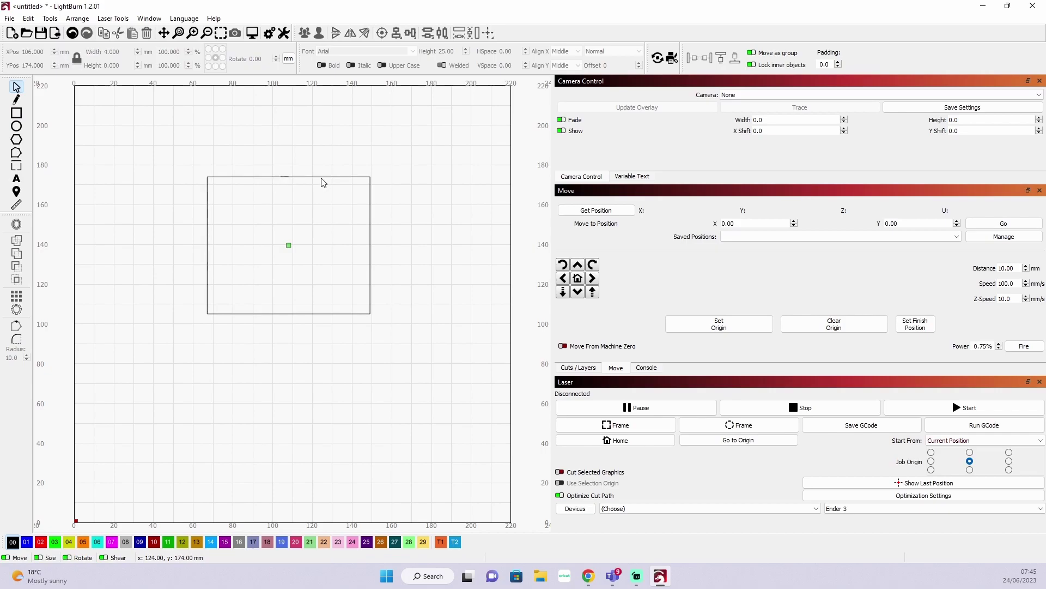
click(289, 177)
click(286, 178)
click(325, 183)
click(325, 182)
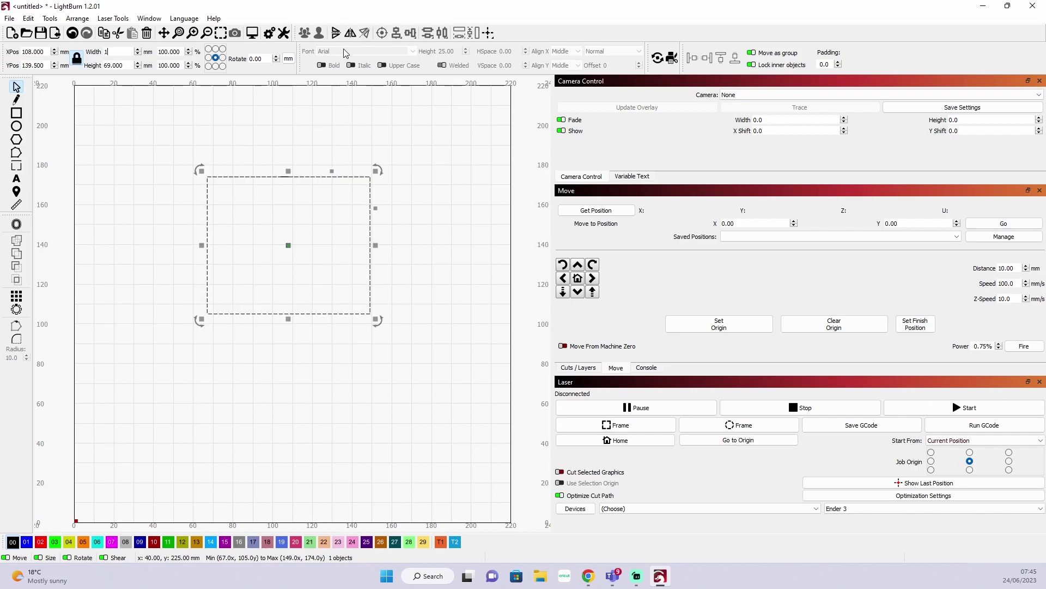
Size the rectangle to 154.493 × 130 mm with the ratio locked, and assign it to the T1 layer
key(Return)
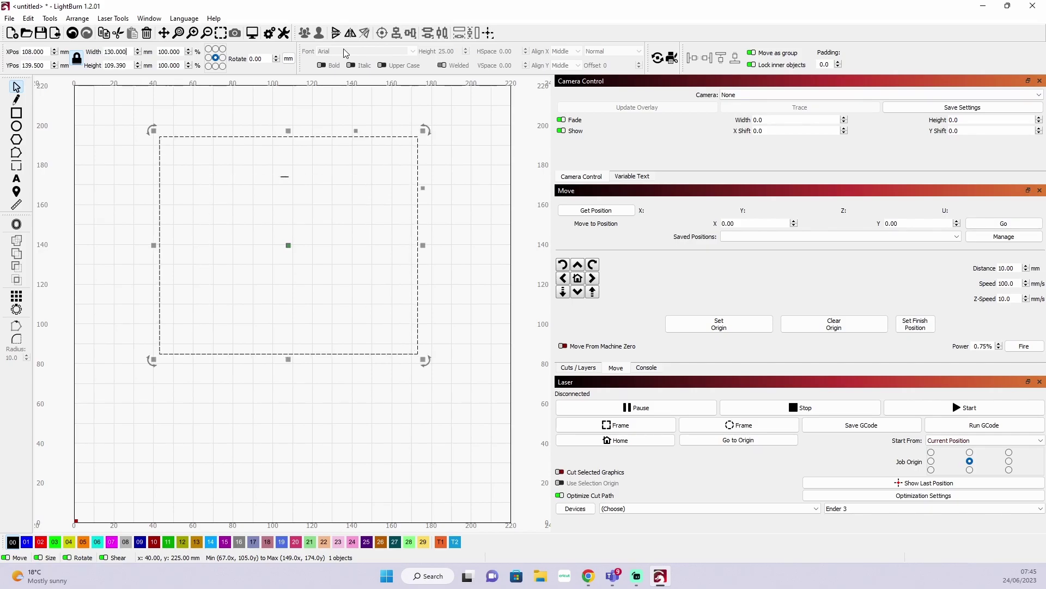
key(Tab)
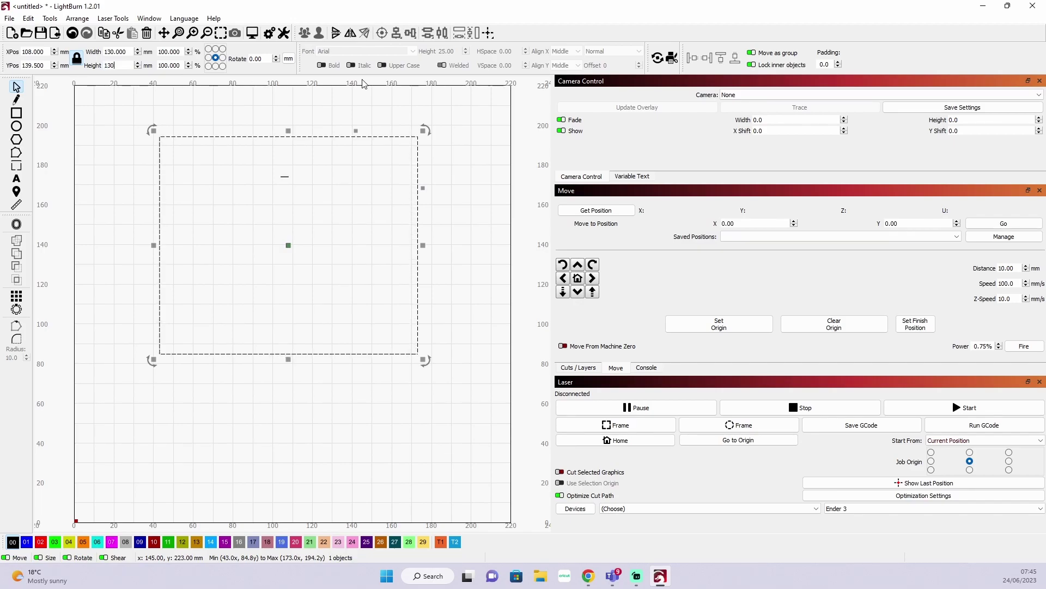
text(130)
key(Return)
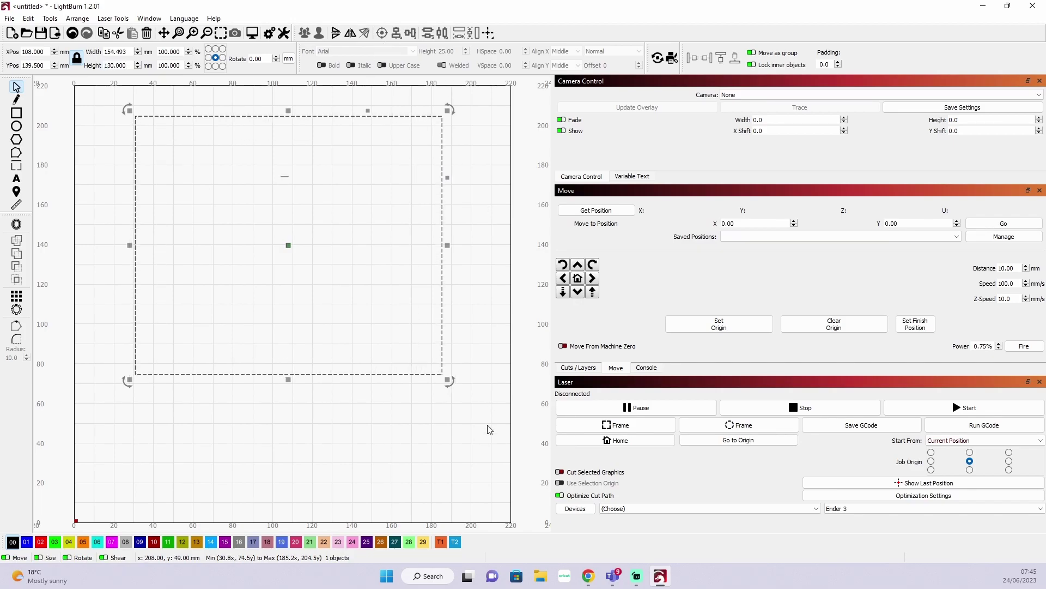
click(440, 543)
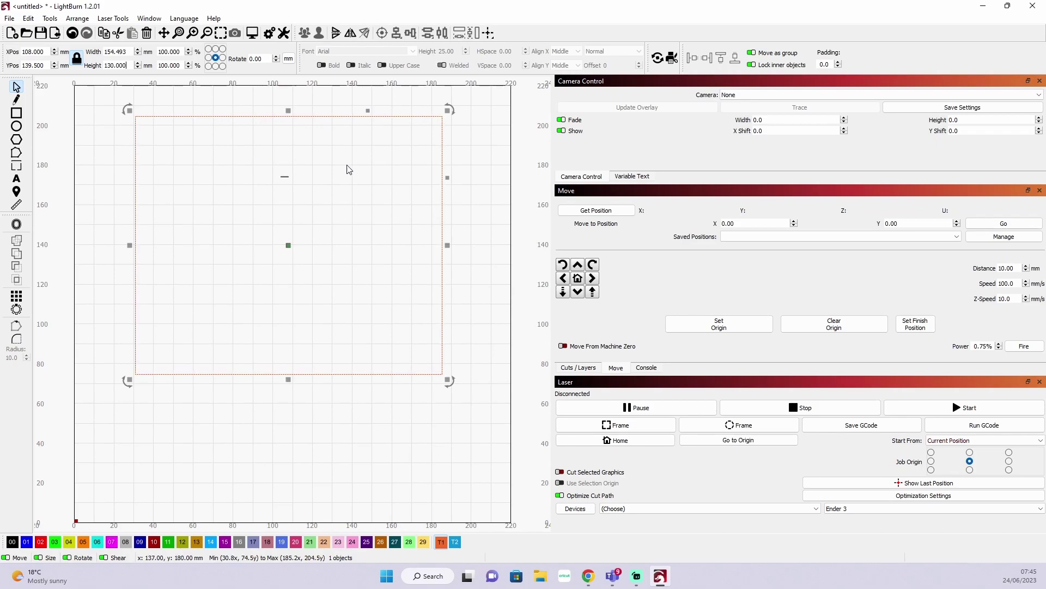
Import the Boondock Saints portrait image into the project
click(477, 157)
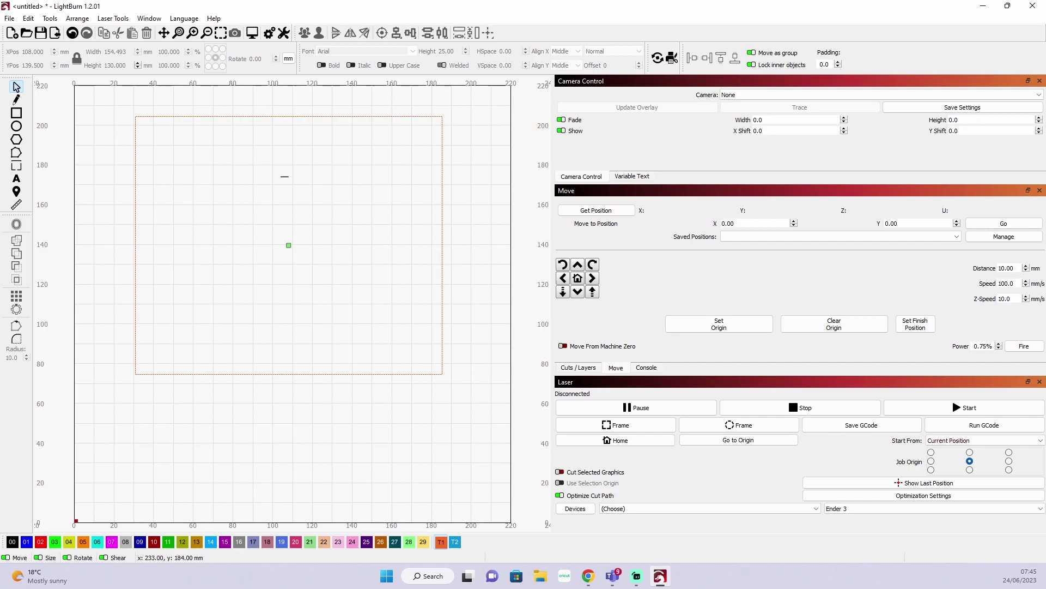
mouse_move(1045, 376)
mouse_down()
mouse_move(380, 345)
mouse_move(347, 284)
mouse_up()
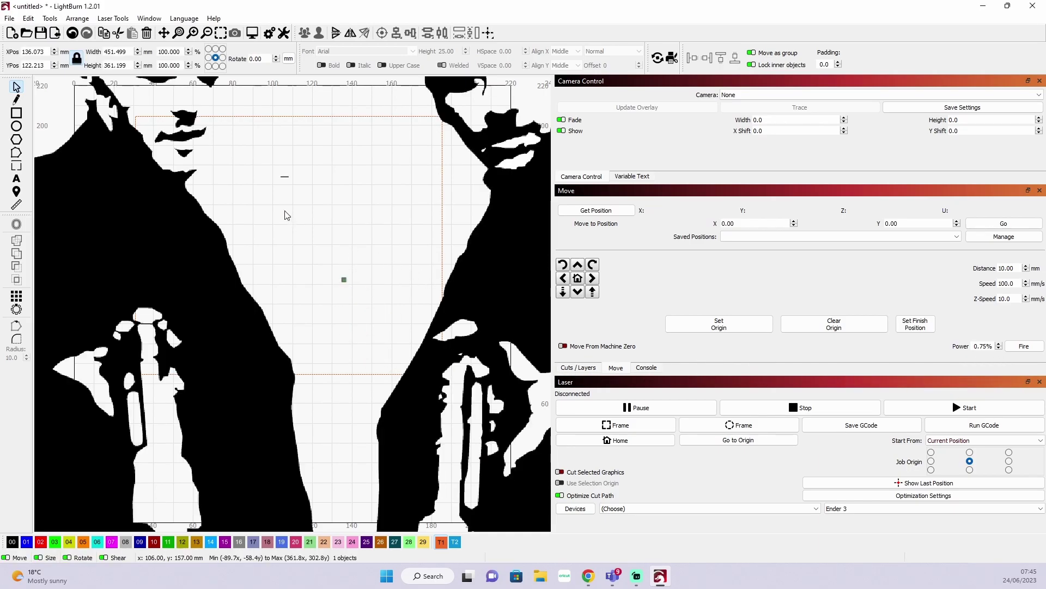
scroll(369, 278, down, 5)
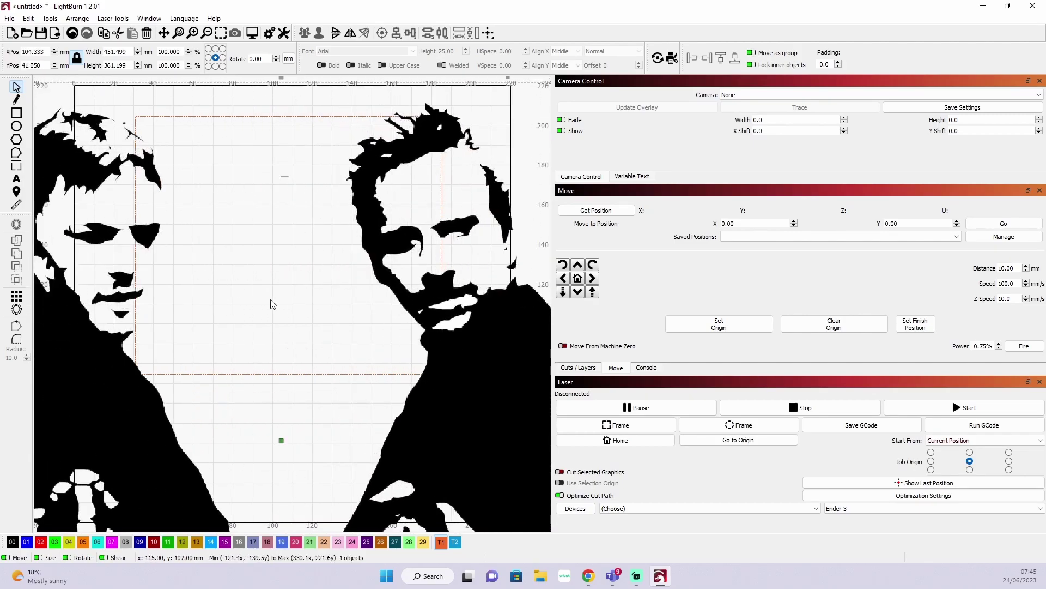
drag(98, 252, 179, 206)
Scale the portrait to 146 mm wide and place it inside the red T1 rectangle
drag(70, 120, 385, 387)
drag(453, 415, 453, 238)
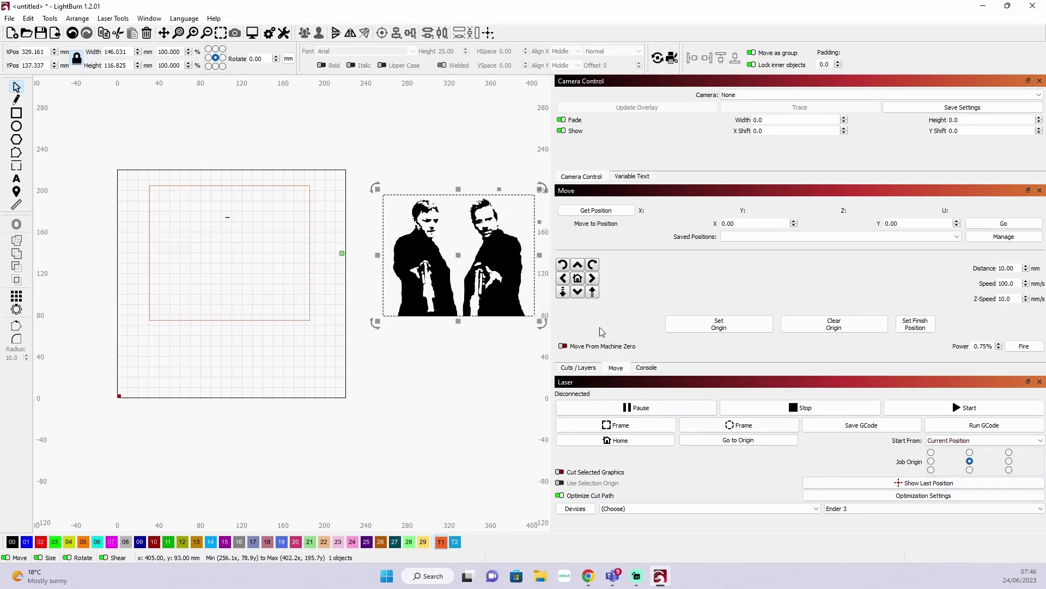
drag(461, 257, 229, 254)
click(430, 289)
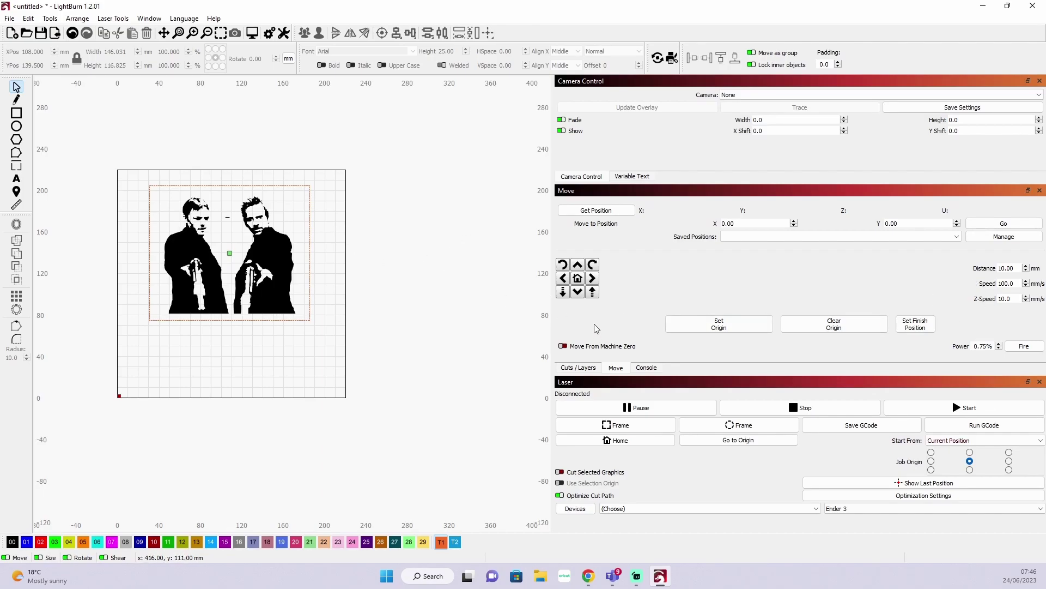
Select COM10 as the laser port so the status reads Ready
click(712, 428)
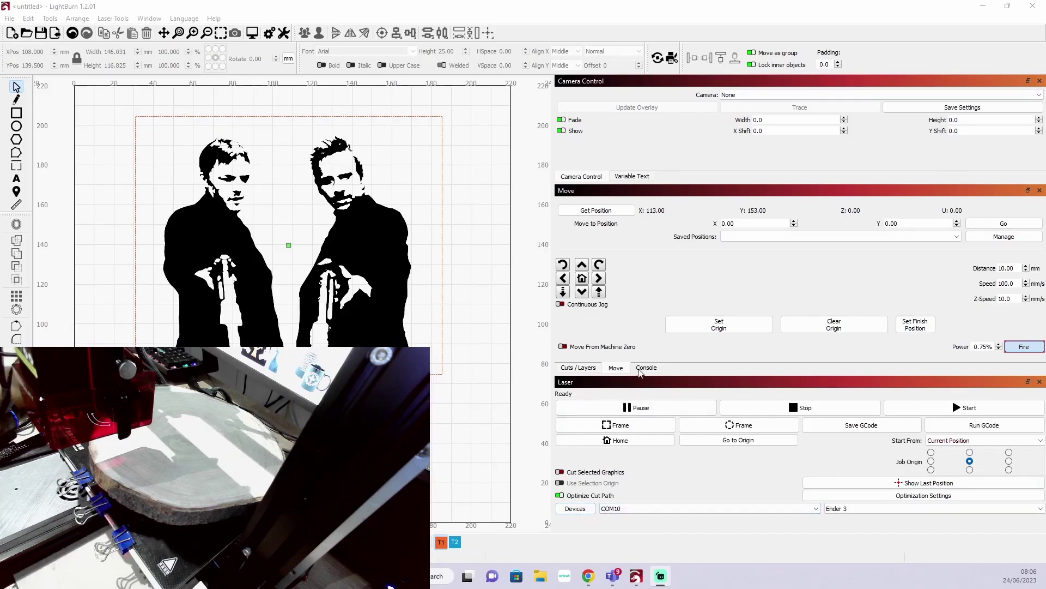
Jog the laser head 30 mm right to X 143 and switch off the test dot
click(576, 509)
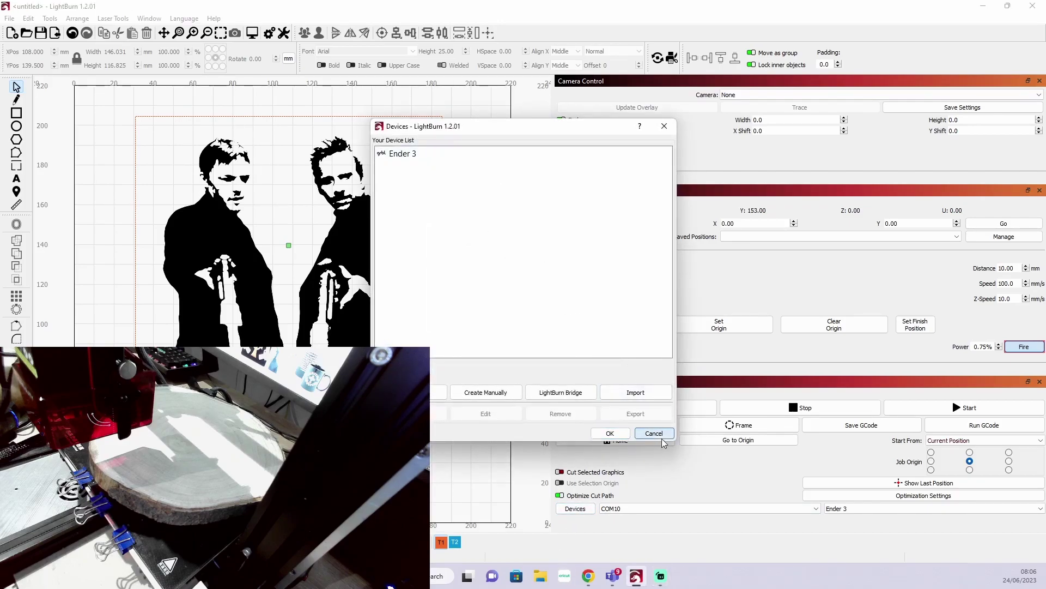
click(610, 433)
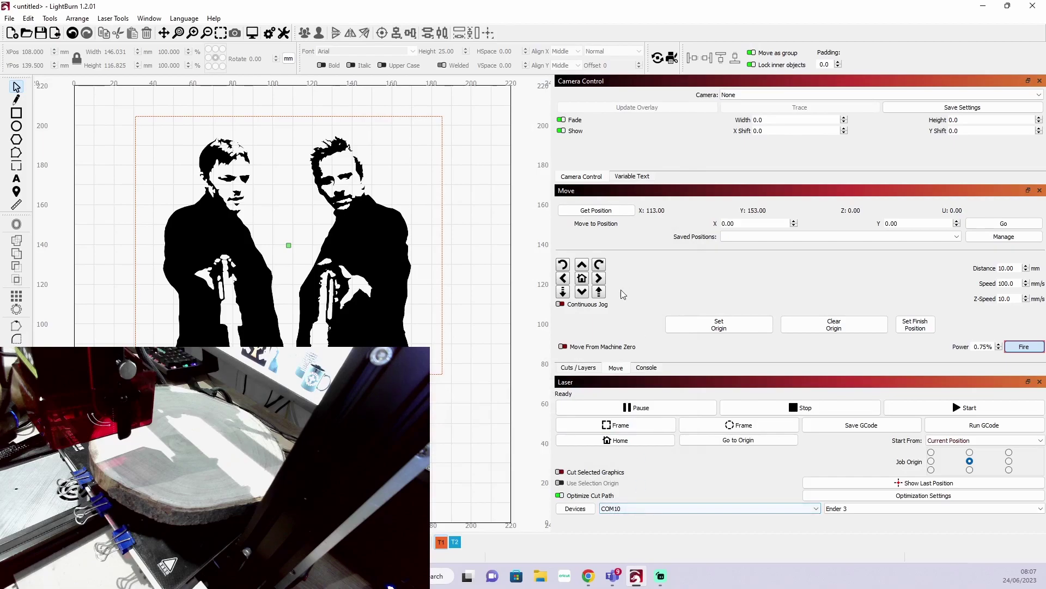
click(601, 283)
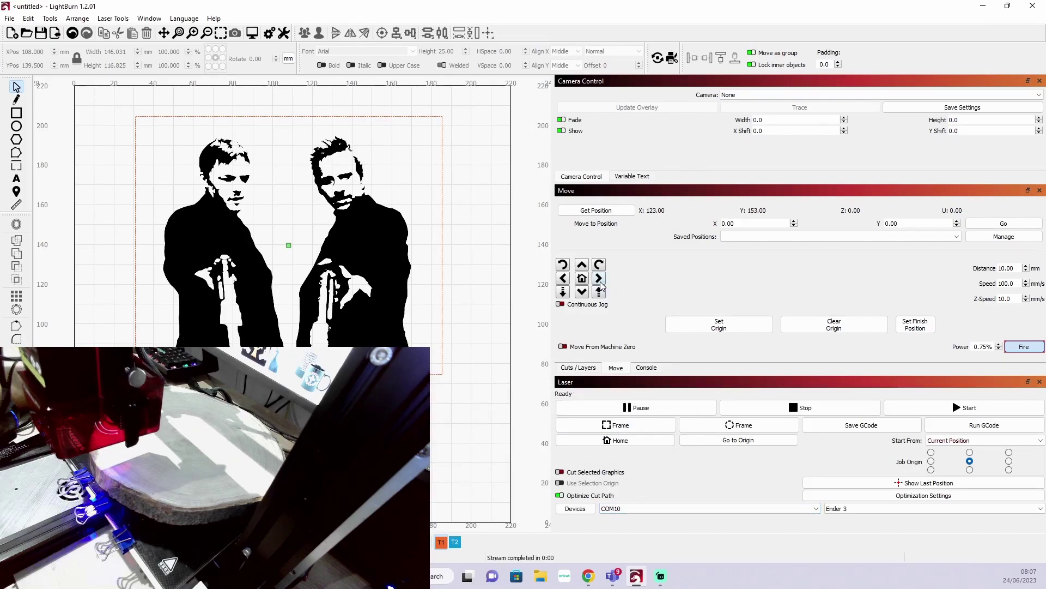
click(600, 284)
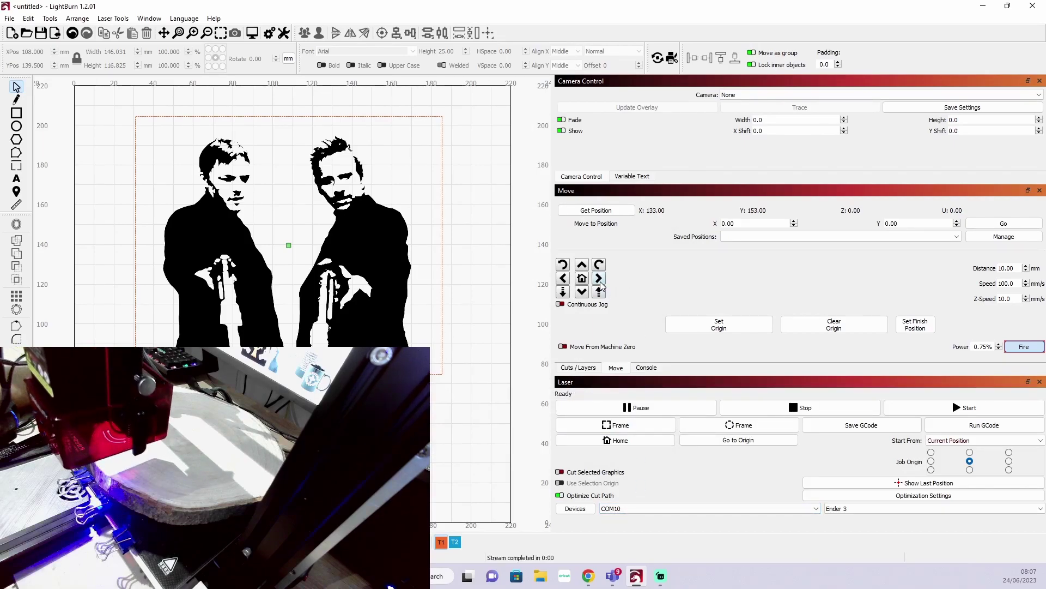
click(600, 283)
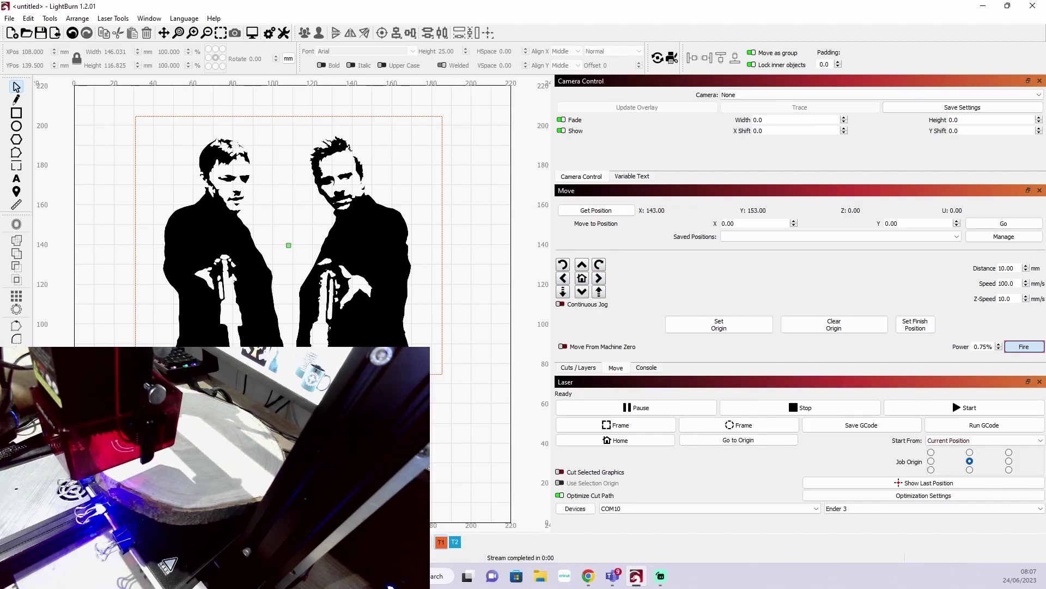
click(1035, 347)
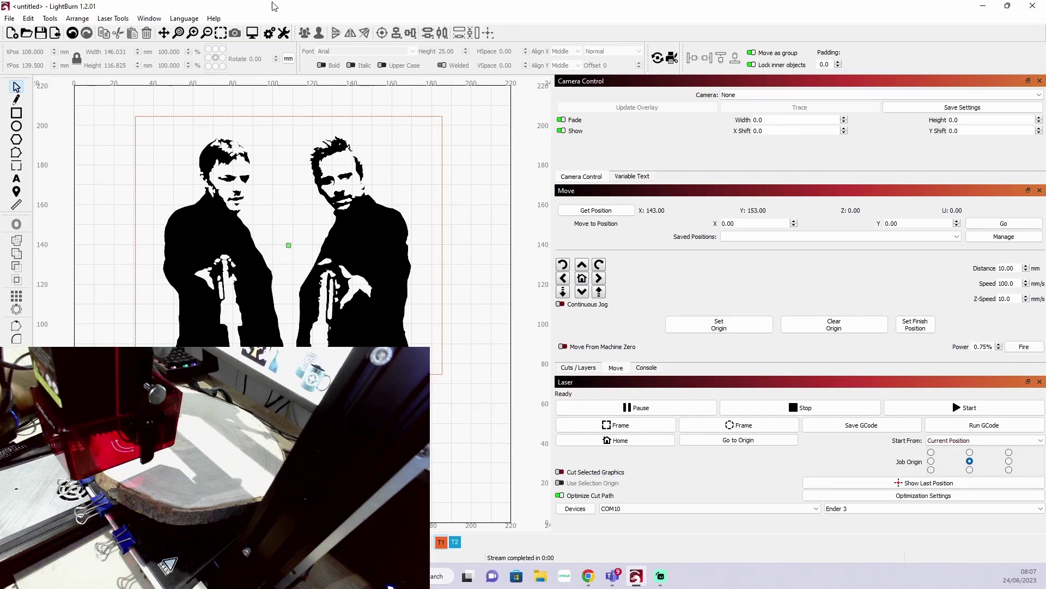
Review the Ender 3 device settings and accept them
click(28, 19)
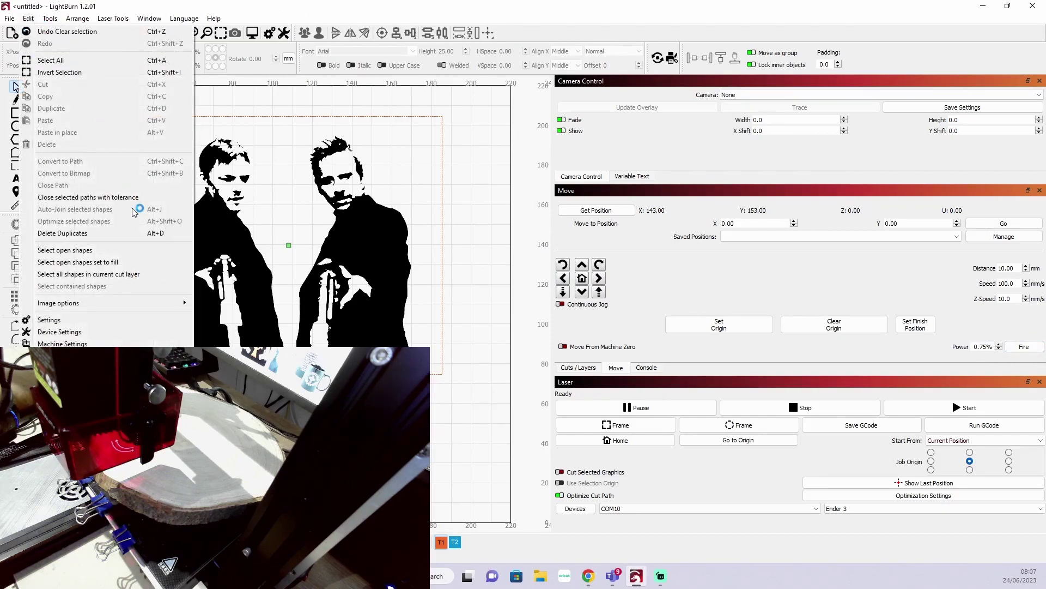
click(143, 335)
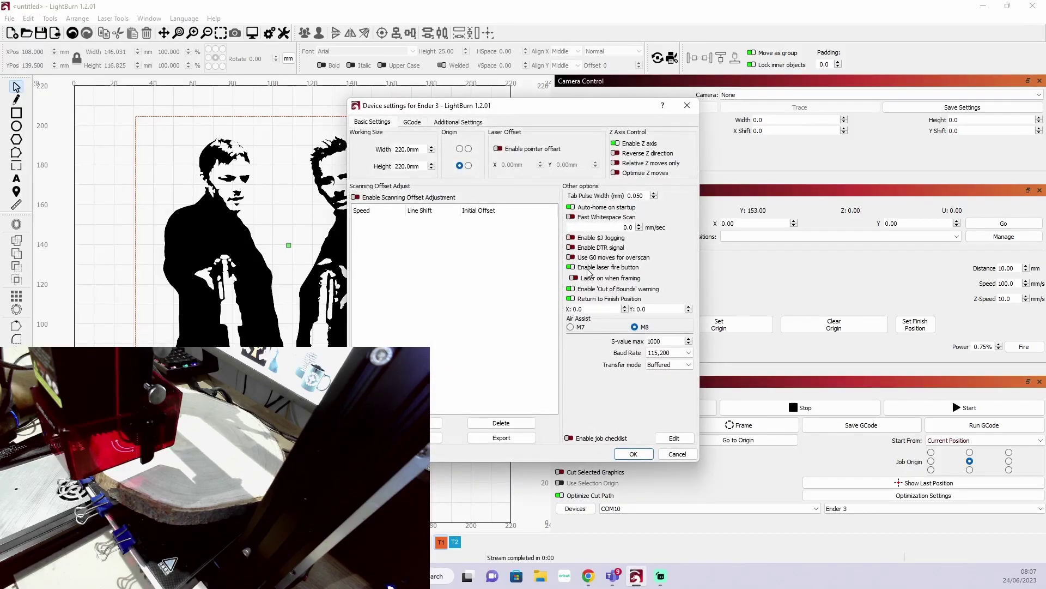
click(634, 454)
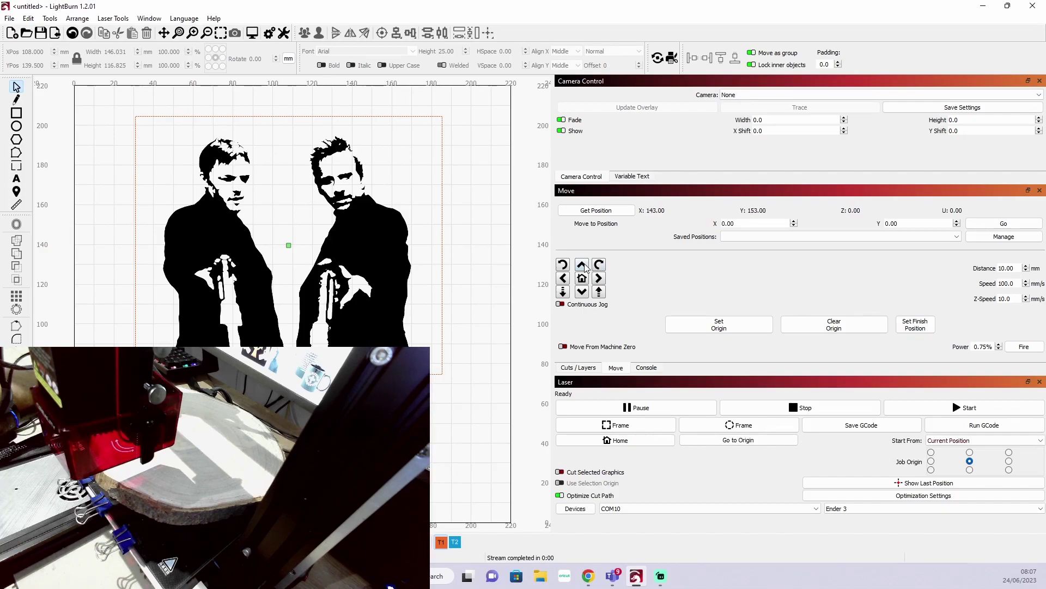
Jog the laser head up in 10 mm steps from Y 153 to Y 253
click(582, 265)
click(582, 265)
click(582, 265)
click(582, 265)
click(582, 265)
click(582, 265)
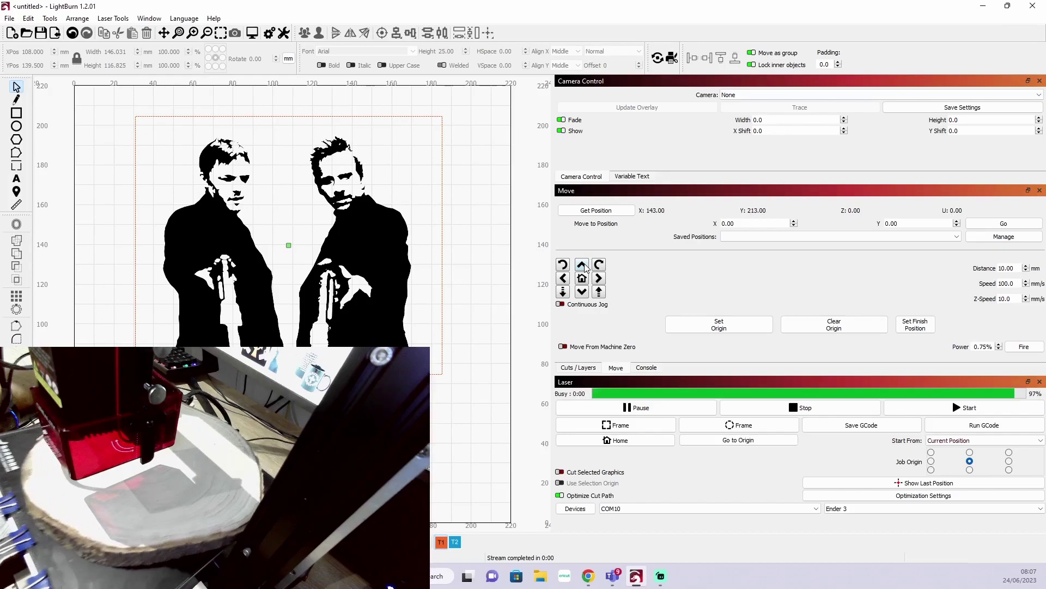
click(582, 265)
click(582, 266)
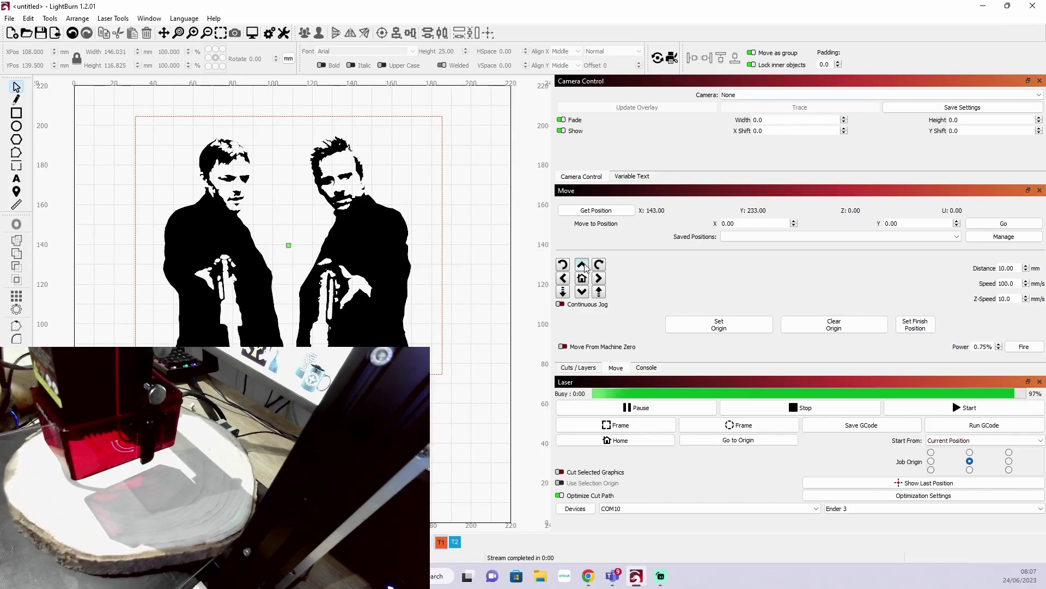
click(582, 265)
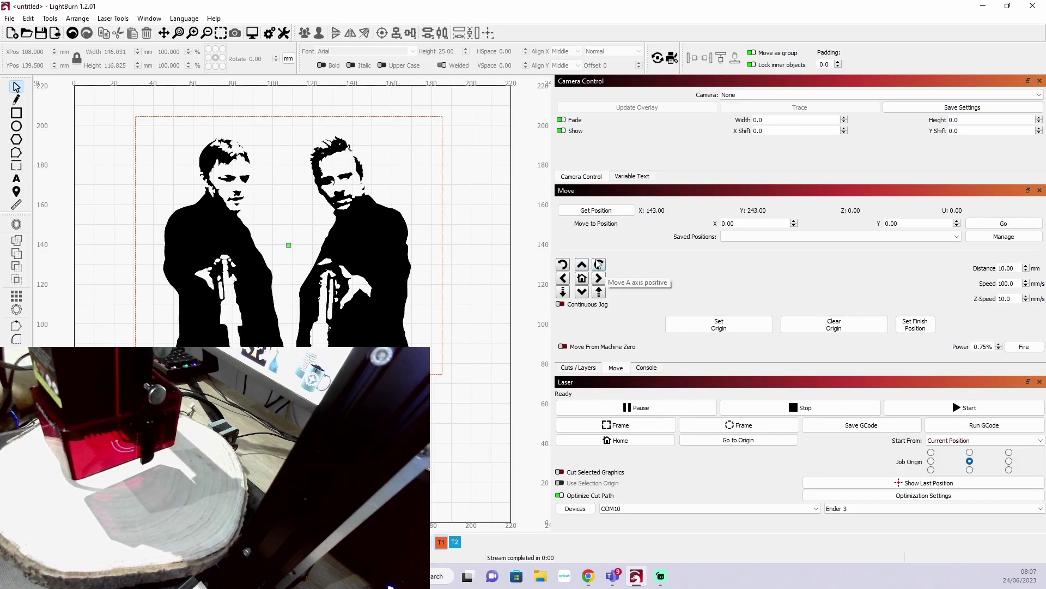
click(586, 268)
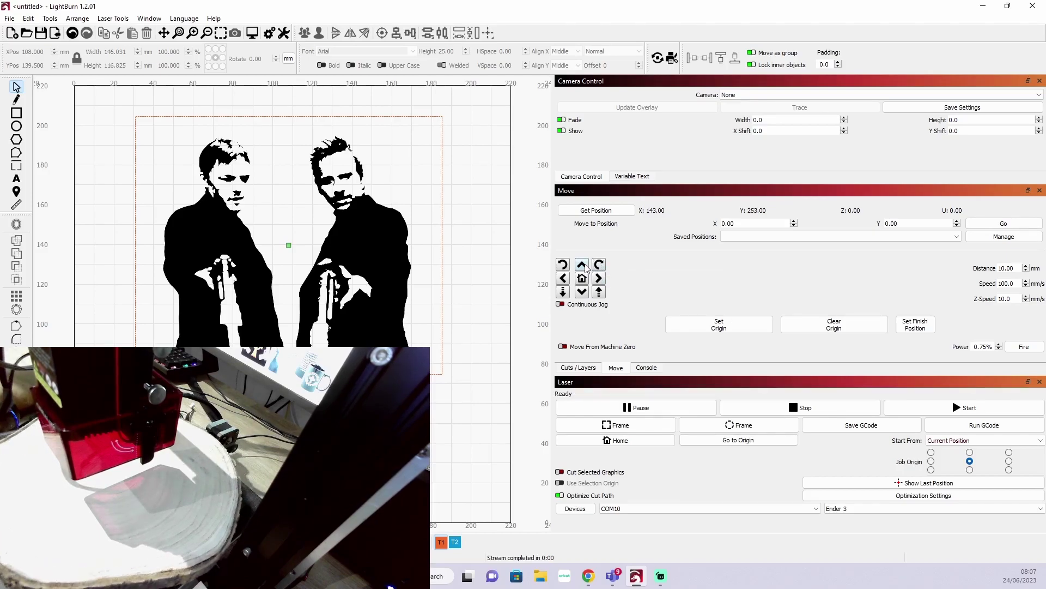
Turn on the 0.75% laser dot to show its spot on the wood
click(1021, 347)
click(1019, 351)
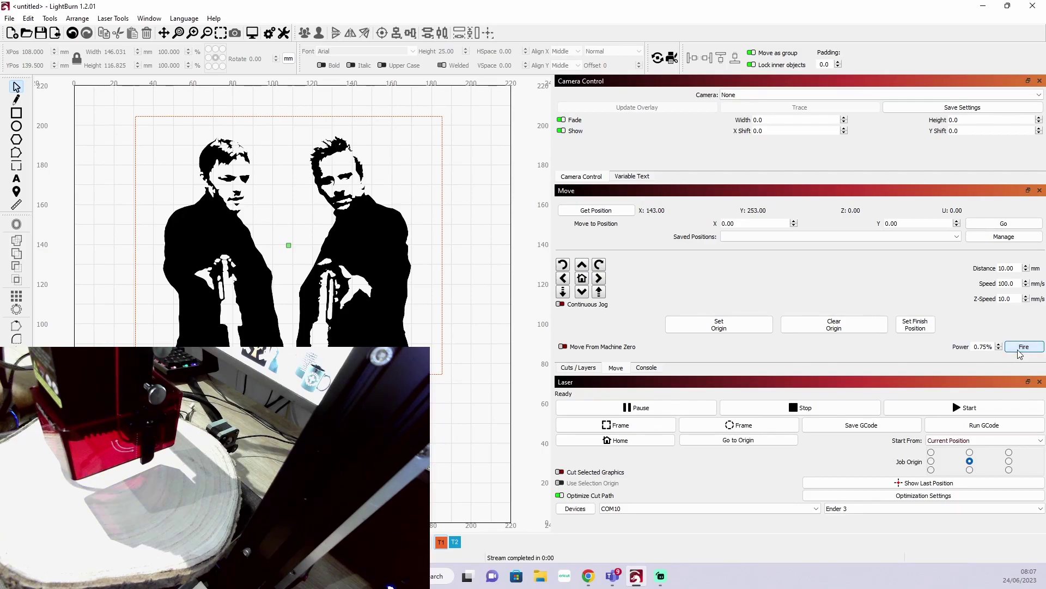
click(1019, 353)
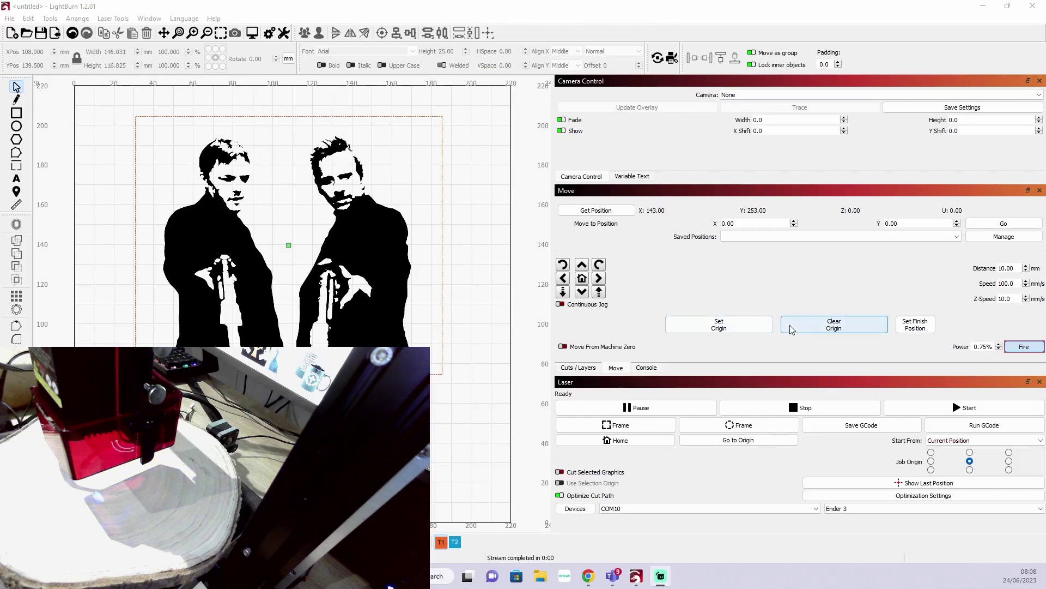
Fire the laser dot and jog the head up to Y 283 and left to X 123
key(space)
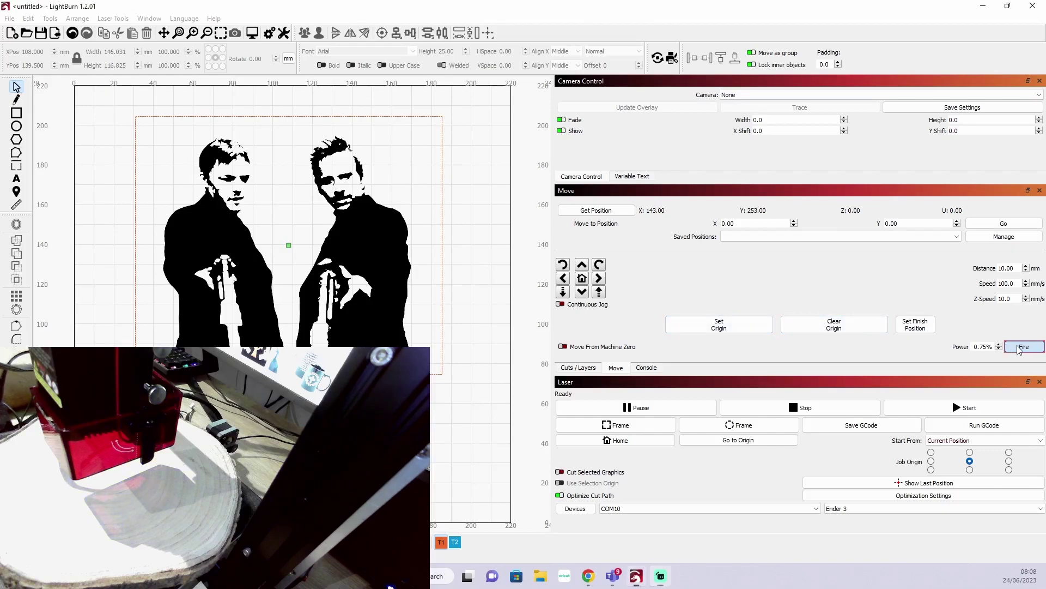
click(585, 270)
click(585, 270)
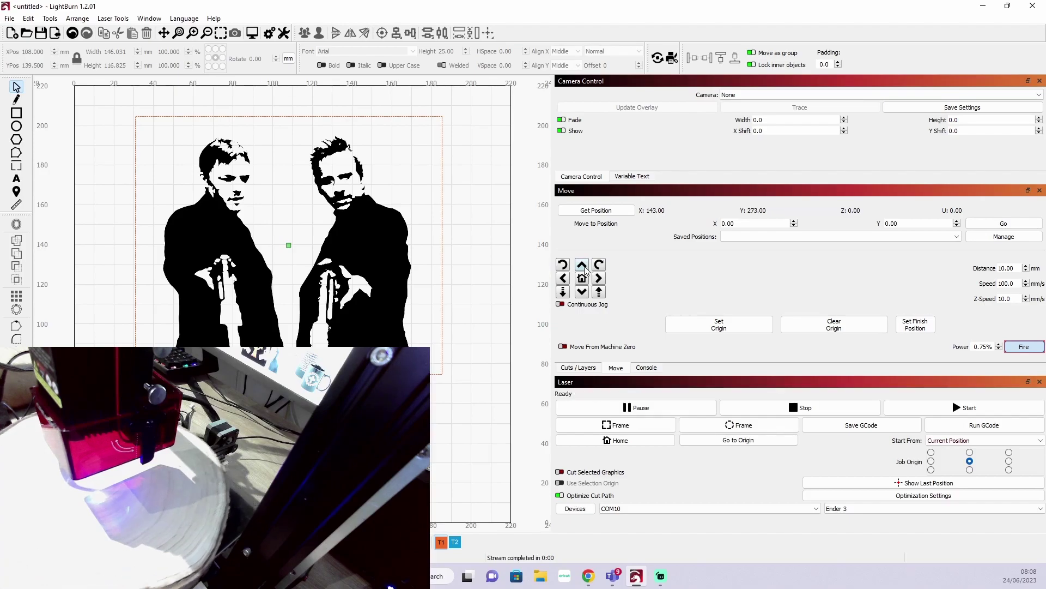
click(585, 270)
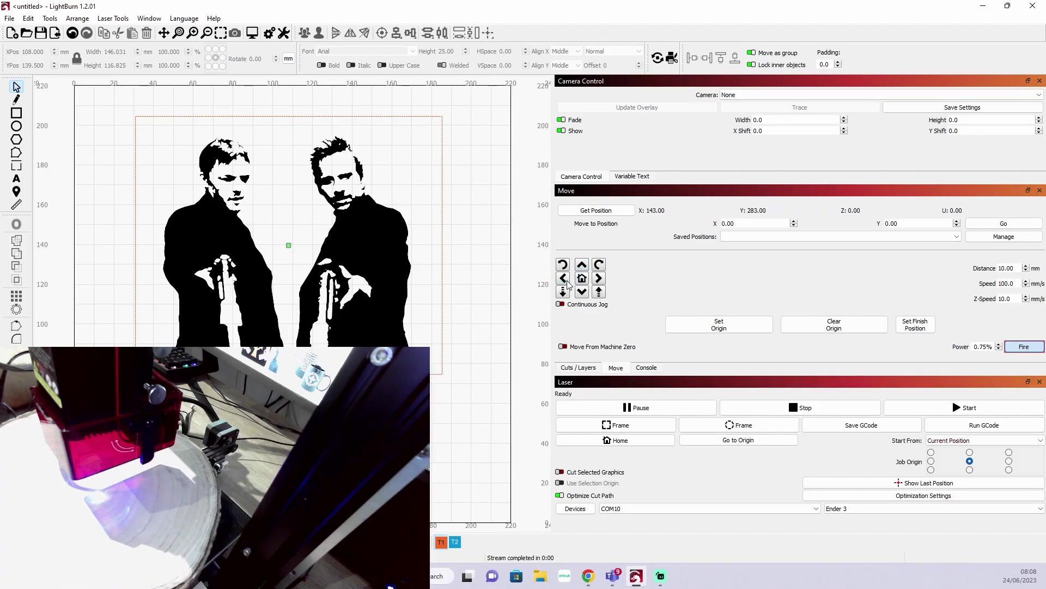
click(563, 279)
click(564, 279)
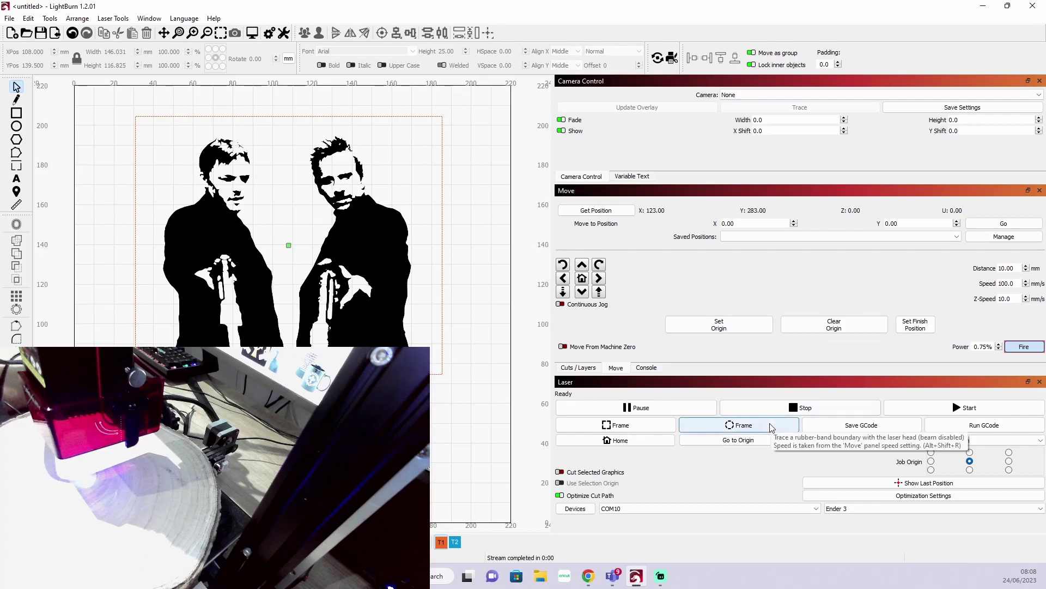
Return to origin, jog up to Y 290, set it as job origin, and frame the job
click(743, 446)
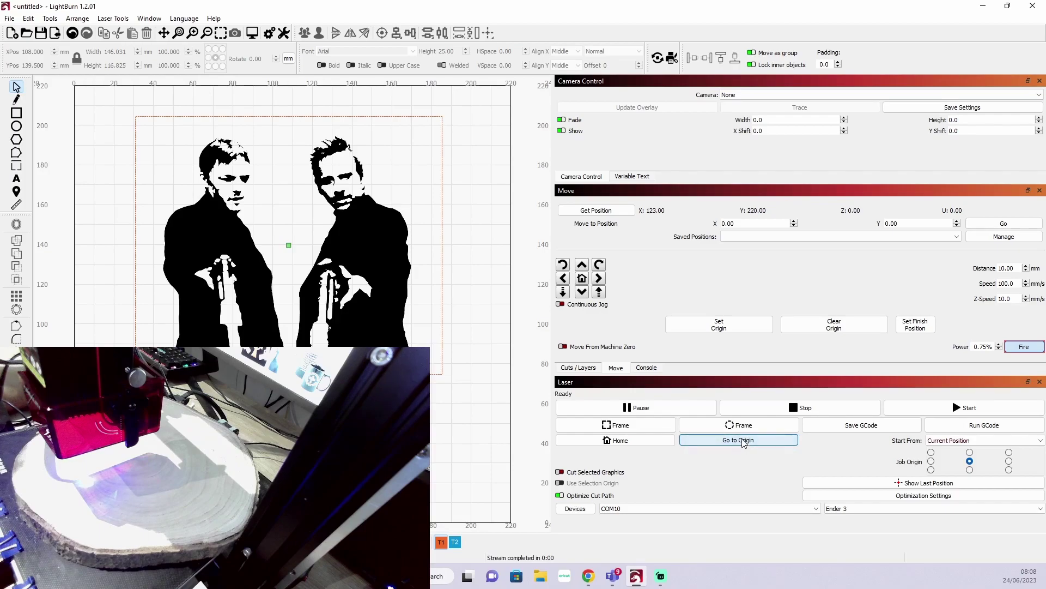
click(582, 266)
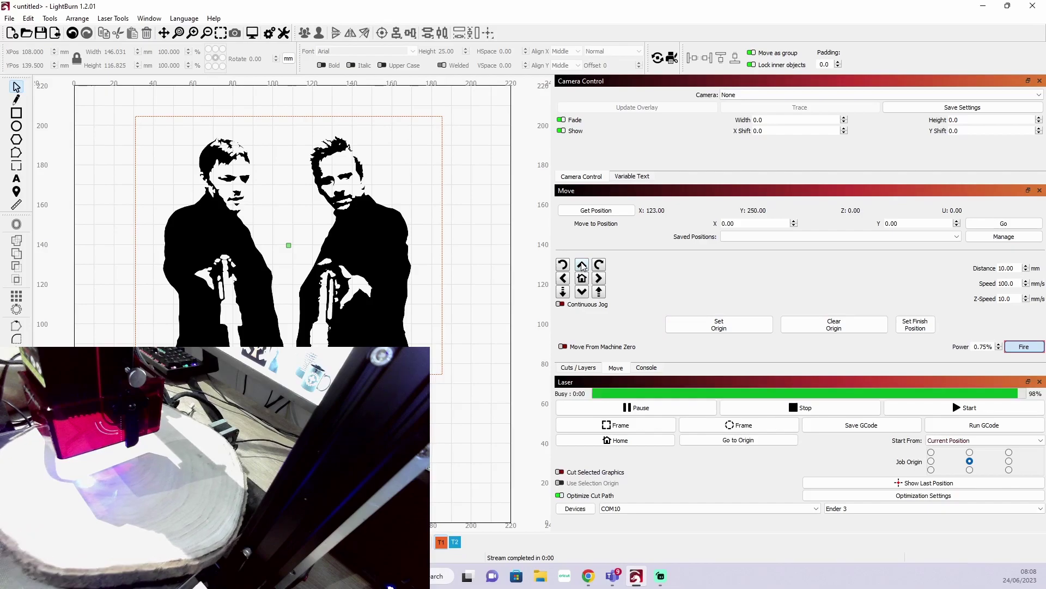
click(582, 266)
click(582, 265)
click(582, 265)
click(582, 265)
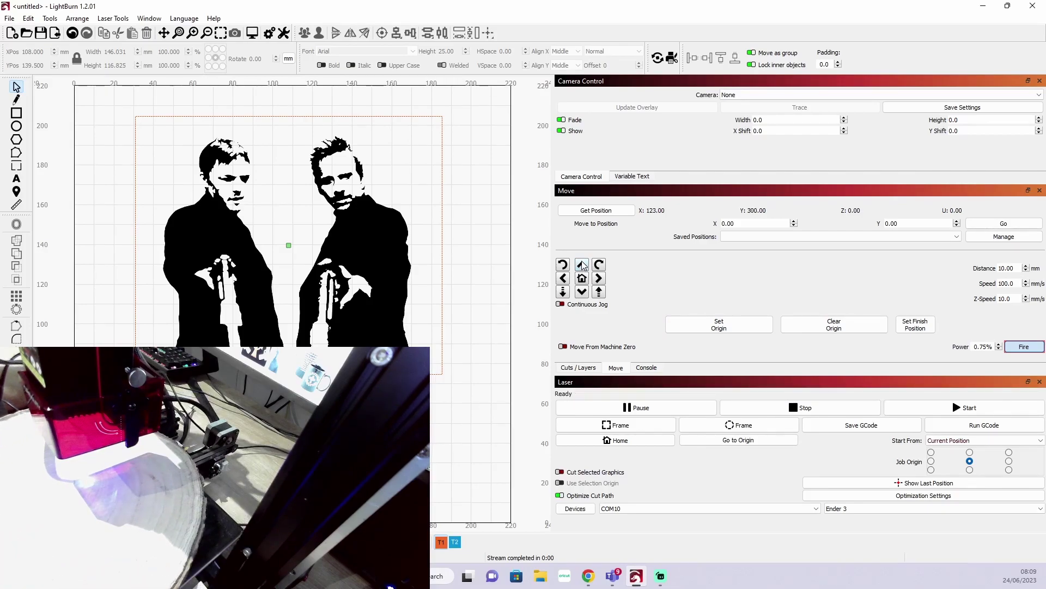
click(582, 293)
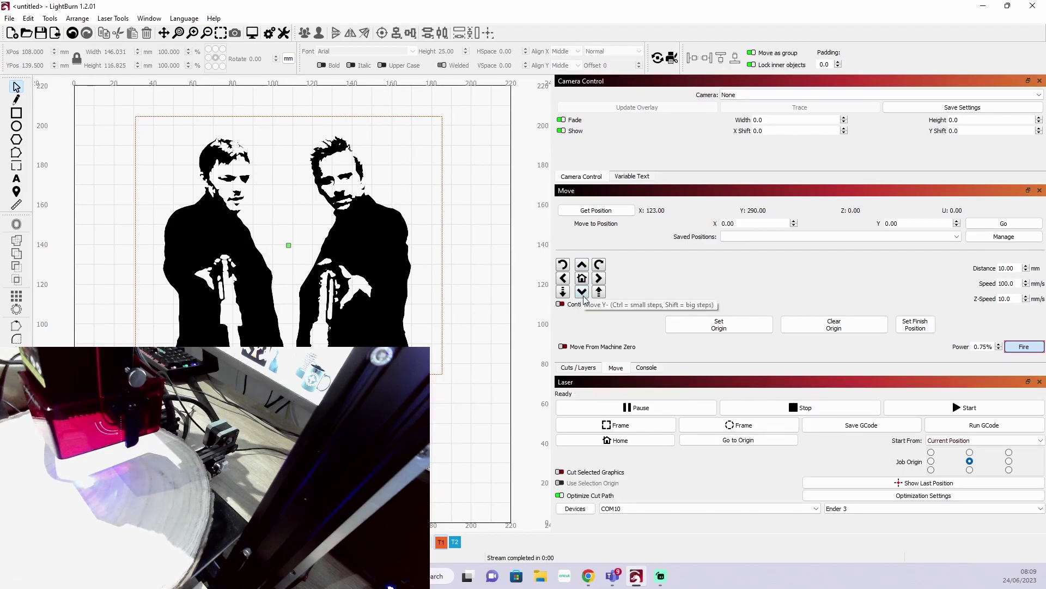
click(741, 331)
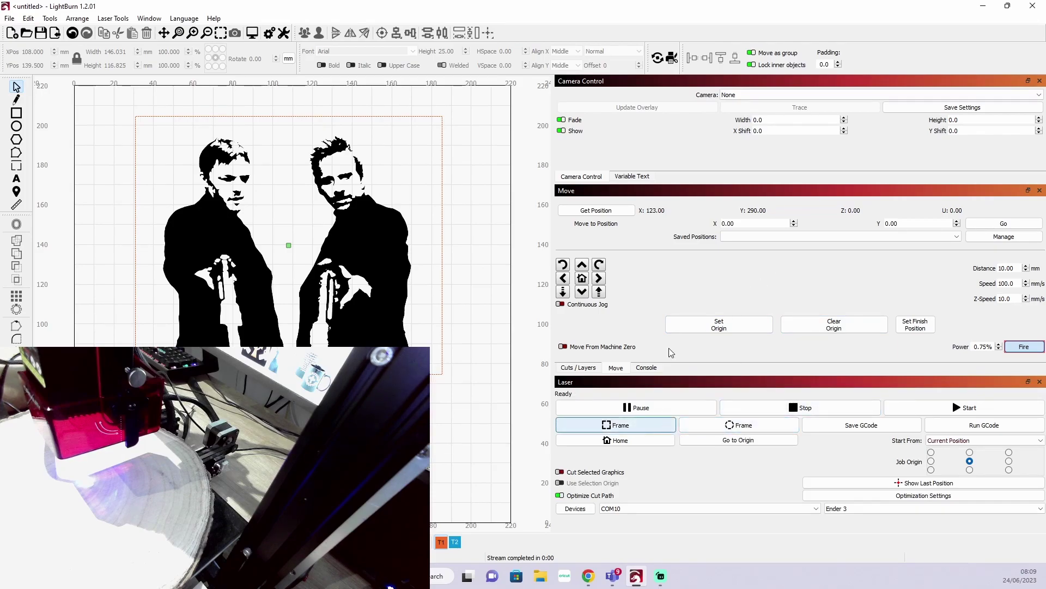
click(583, 278)
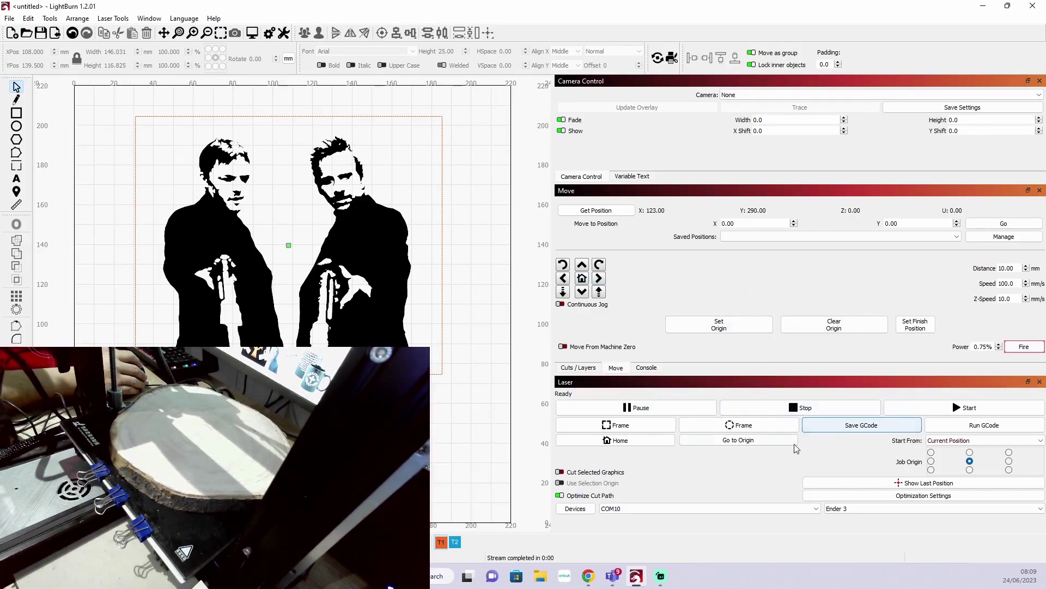
Return the head to origin and jog down to X 123, Y 160, checking with the laser dot
click(765, 444)
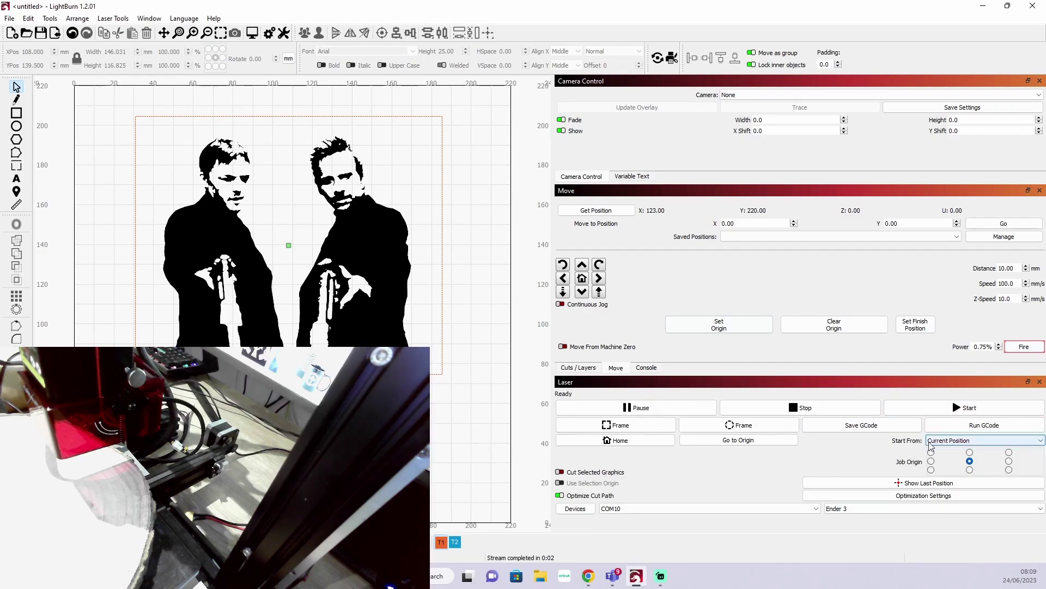
click(582, 292)
click(582, 292)
click(583, 292)
click(1033, 348)
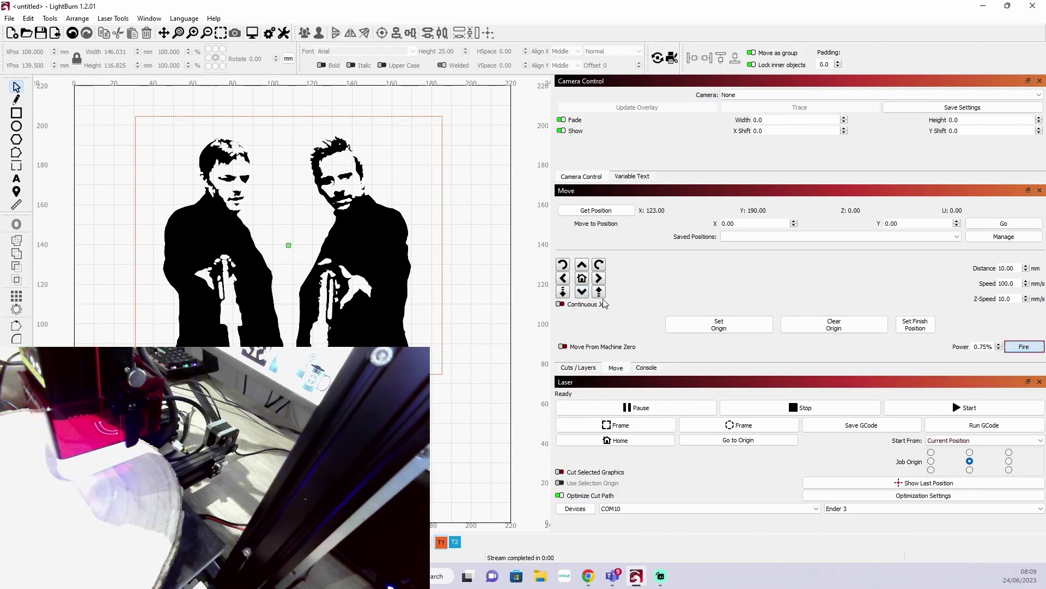
click(582, 293)
click(582, 293)
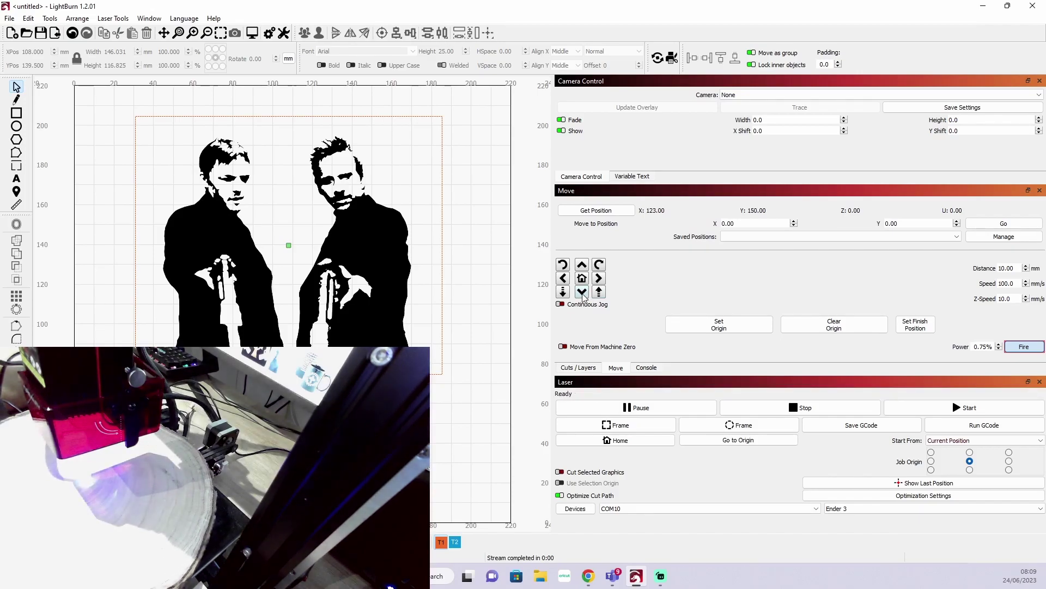
click(582, 265)
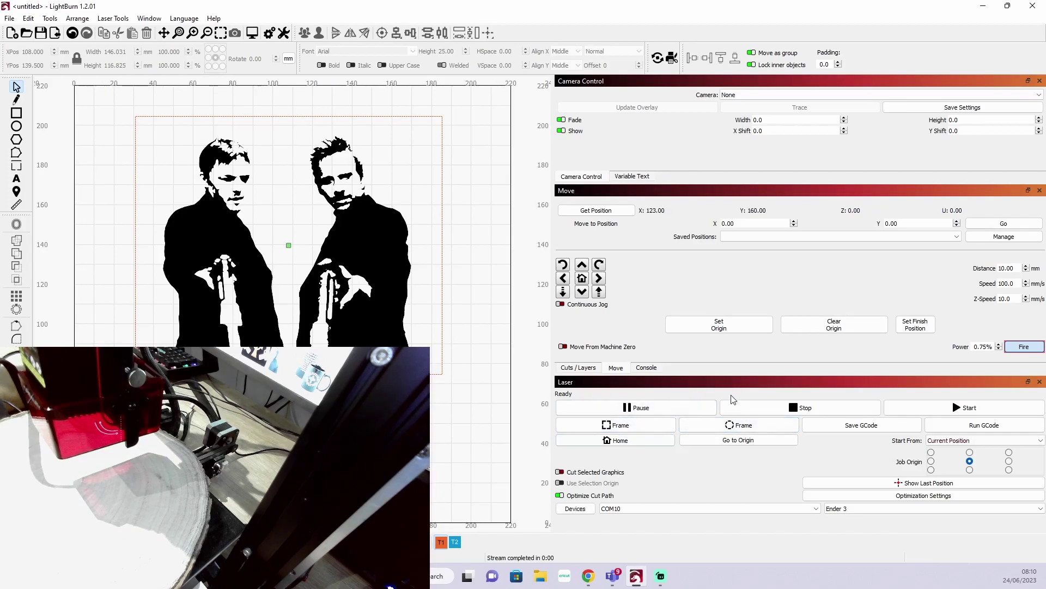
Frame the job twice, show the dot, jog down to Y 150, and set that as origin
click(634, 430)
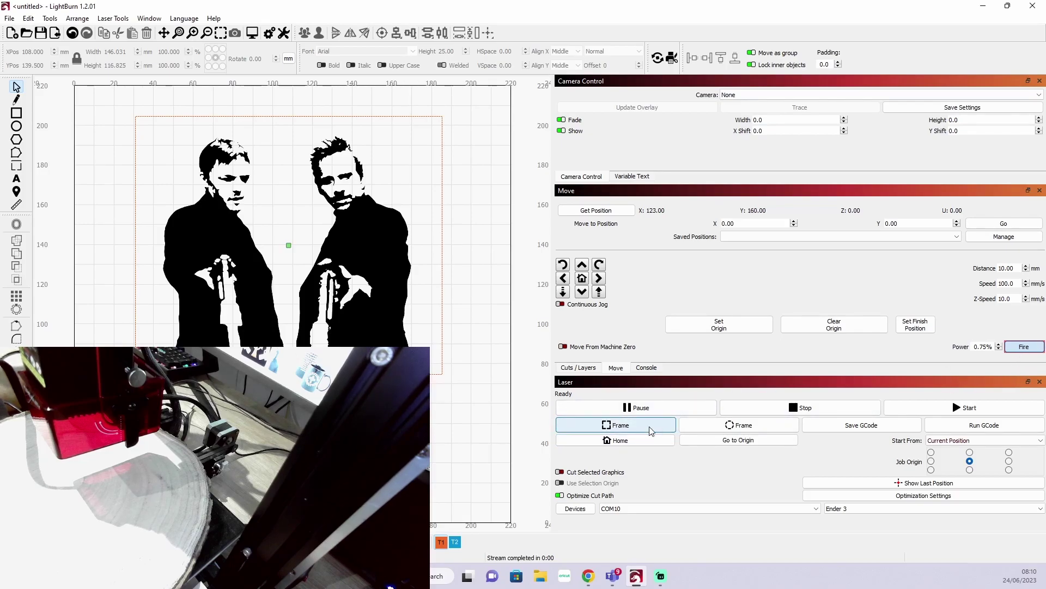
click(644, 431)
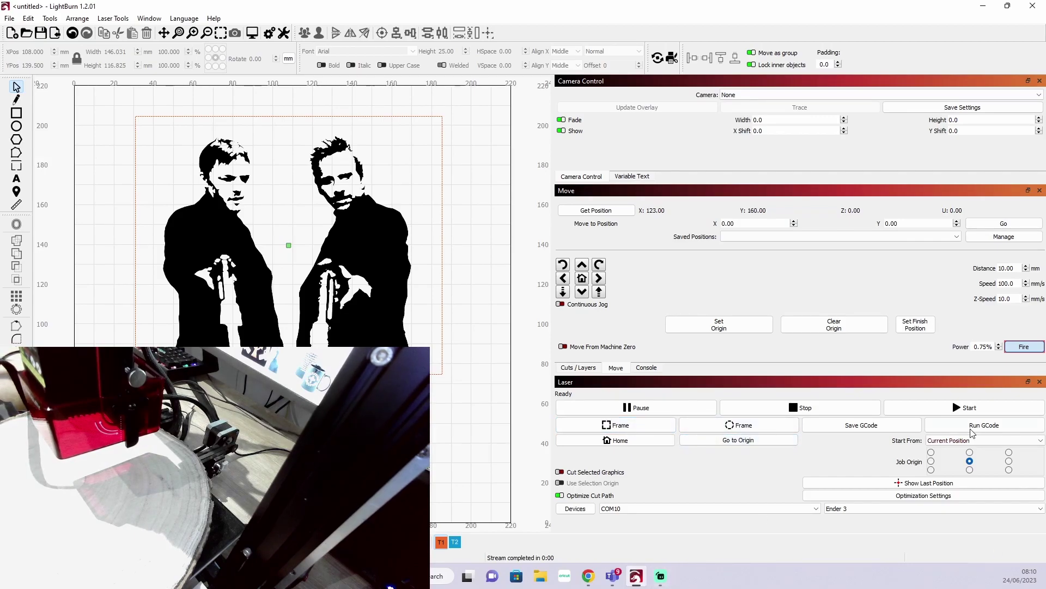
click(1023, 352)
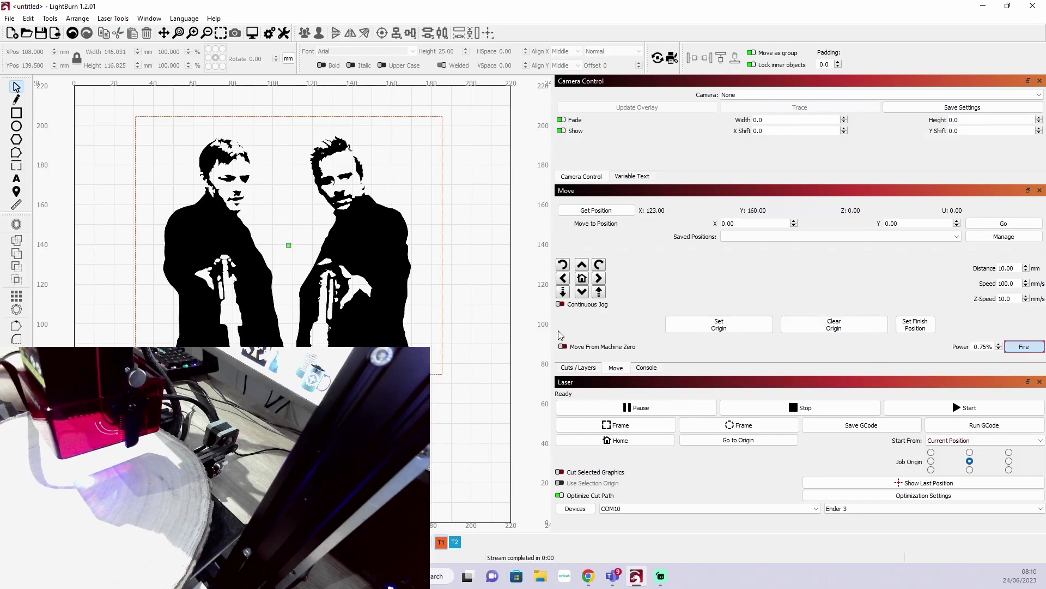
click(582, 293)
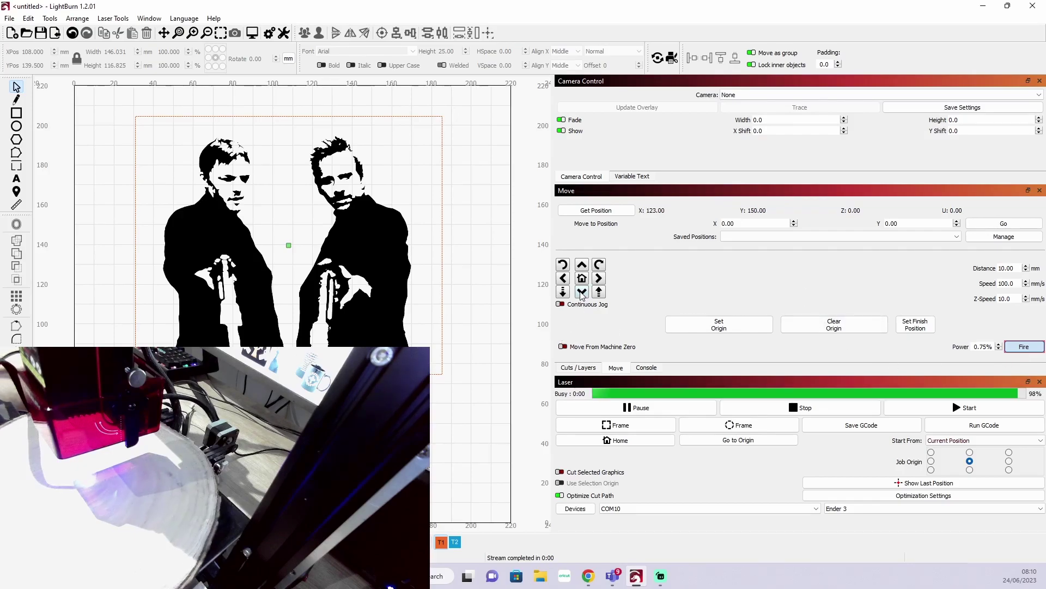
click(717, 324)
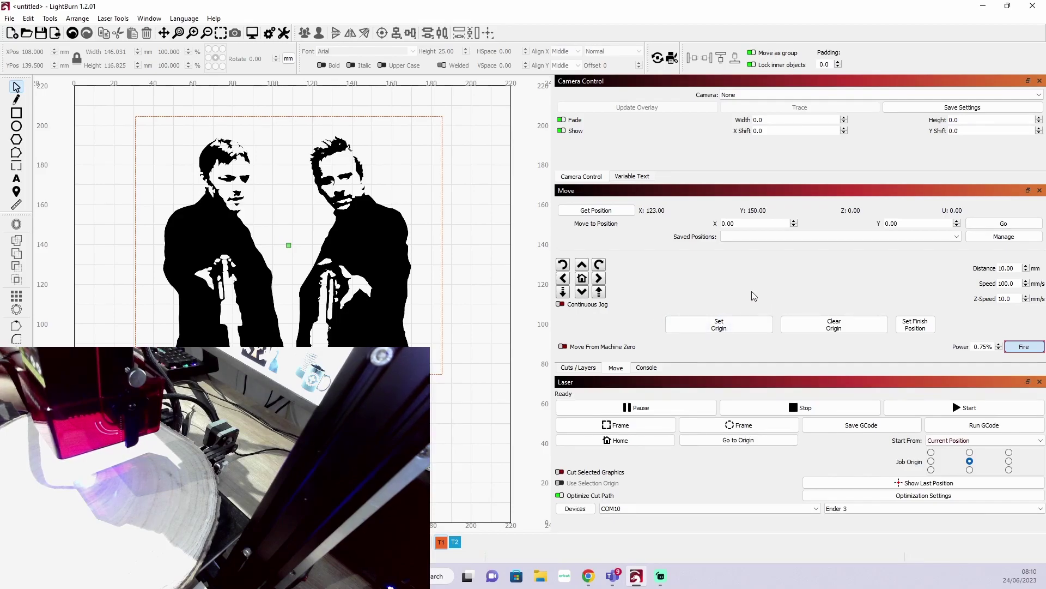
Show the Cuts / Layers list and select the C00 Image layer at 100 speed / 100 power
click(596, 210)
click(579, 367)
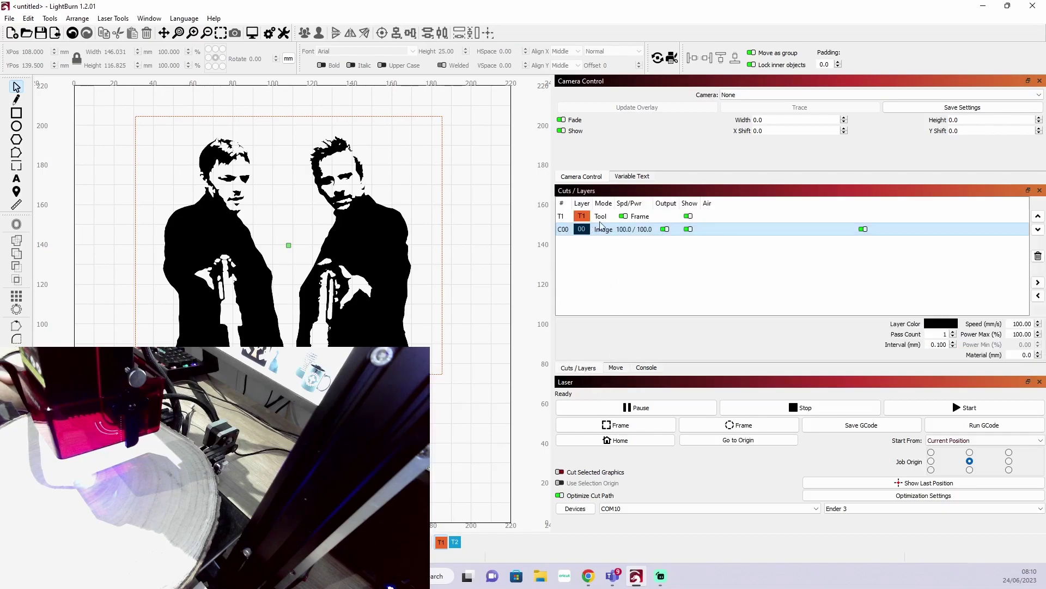
click(635, 230)
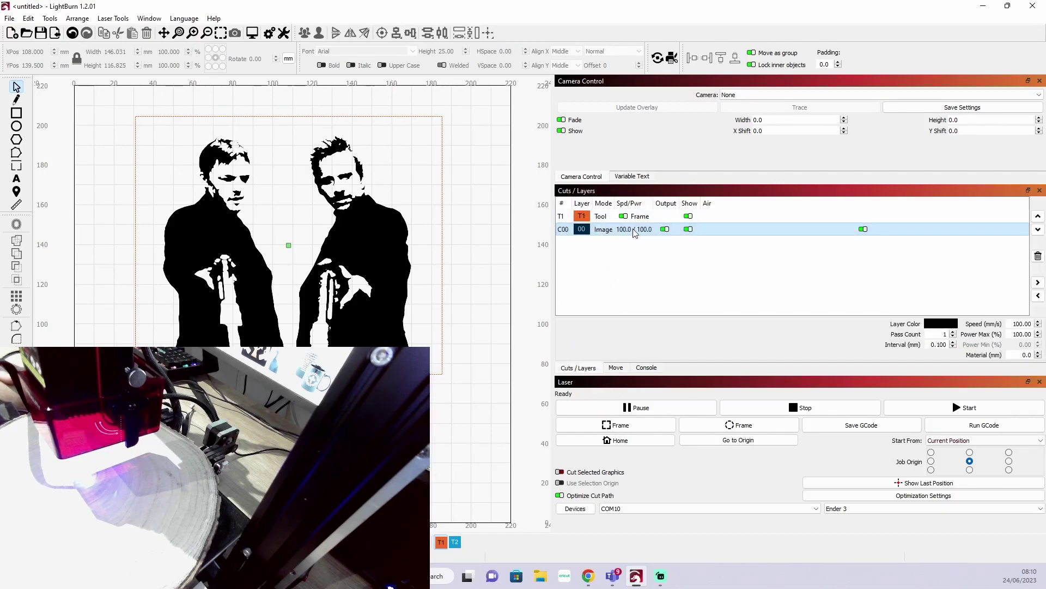